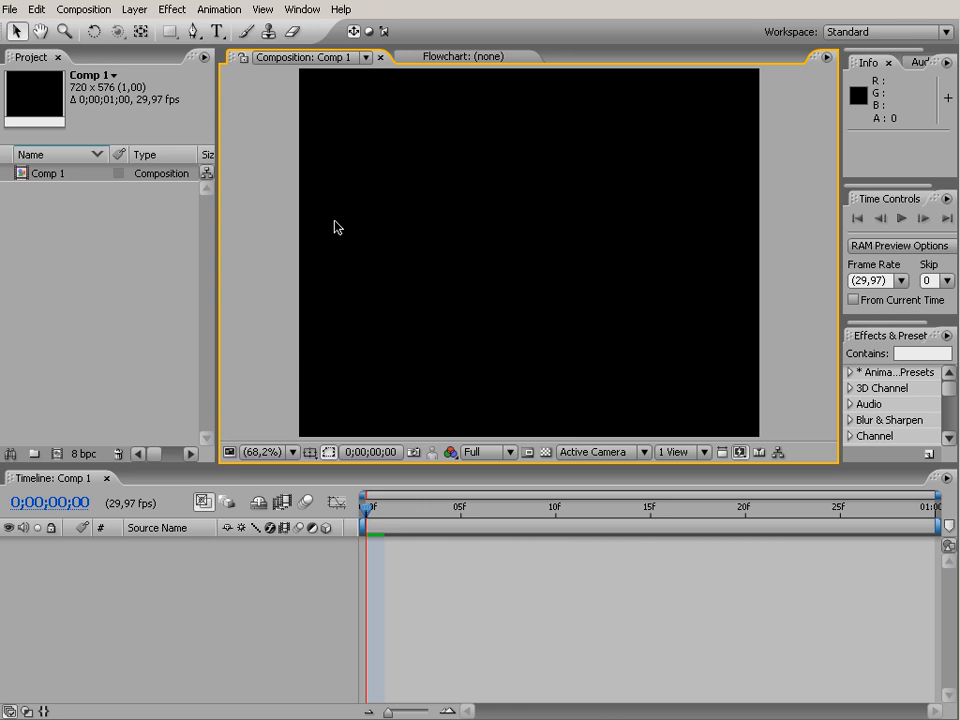
- Add a red 720 × 576 pixel solid to Comp 1 and make it a 3D layer
{"action": "right_click", "coordinate": [141, 555]}
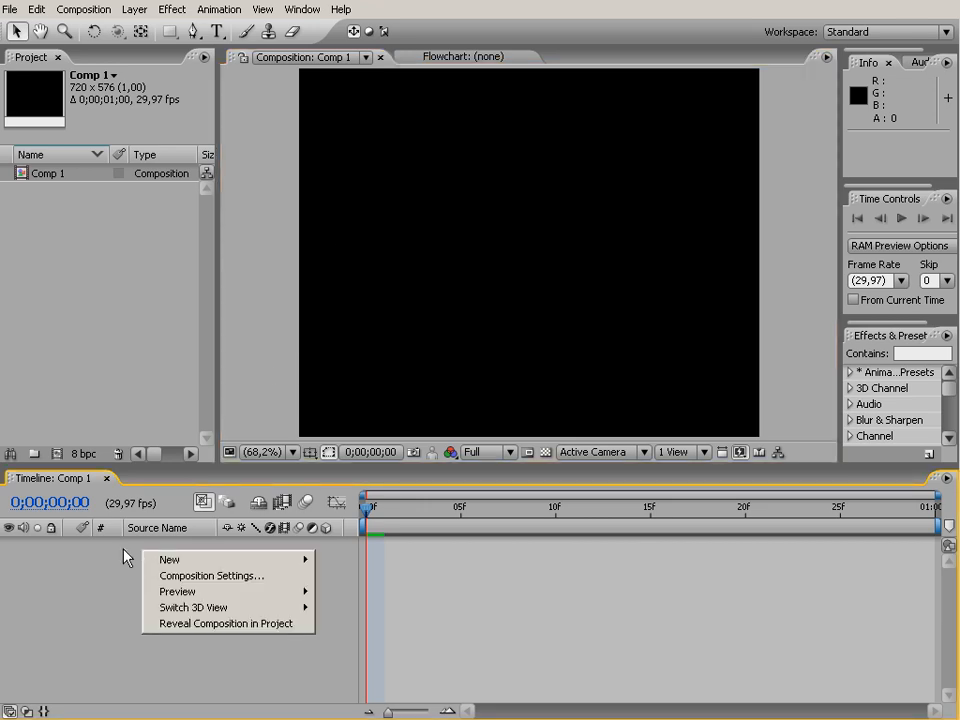
{"action": "mouse_move", "coordinate": [169, 562]}
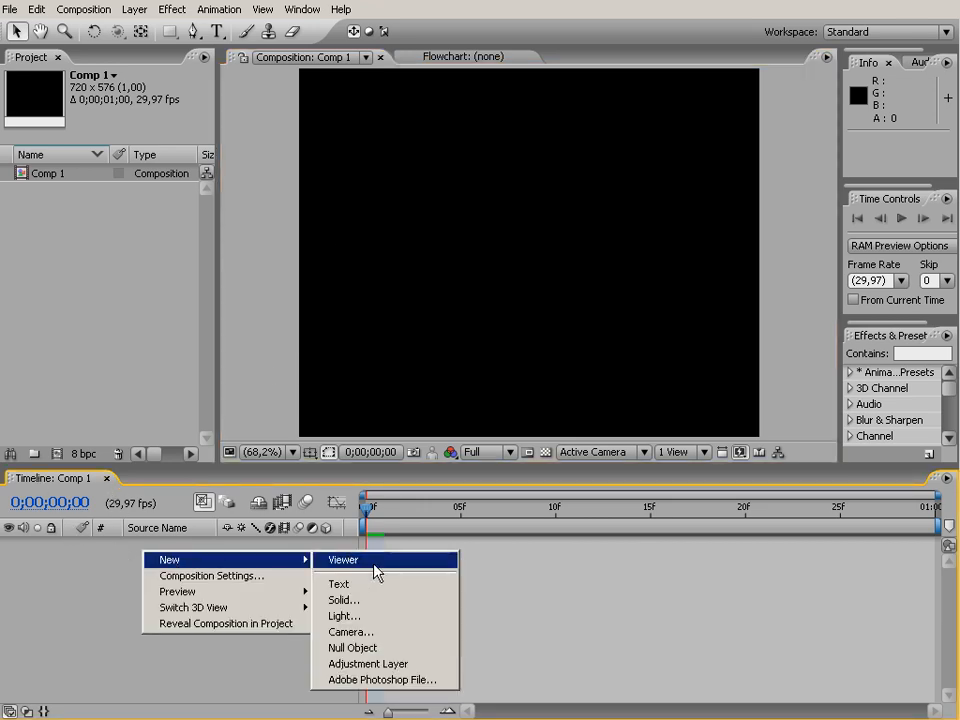
{"action": "left_click", "coordinate": [372, 601]}
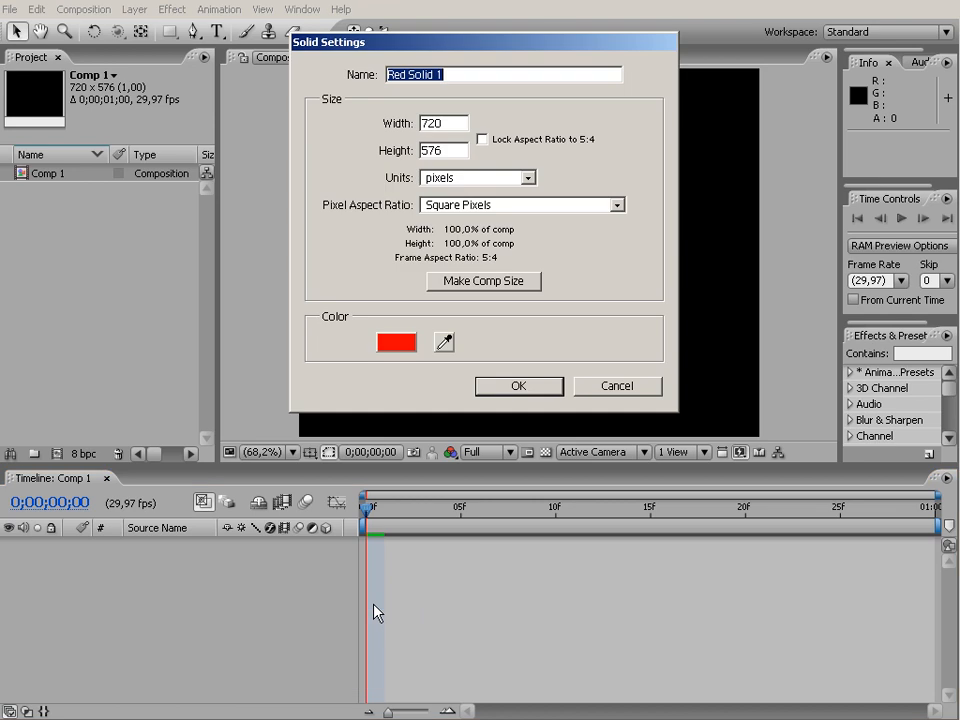
{"action": "double_click", "coordinate": [430, 124]}
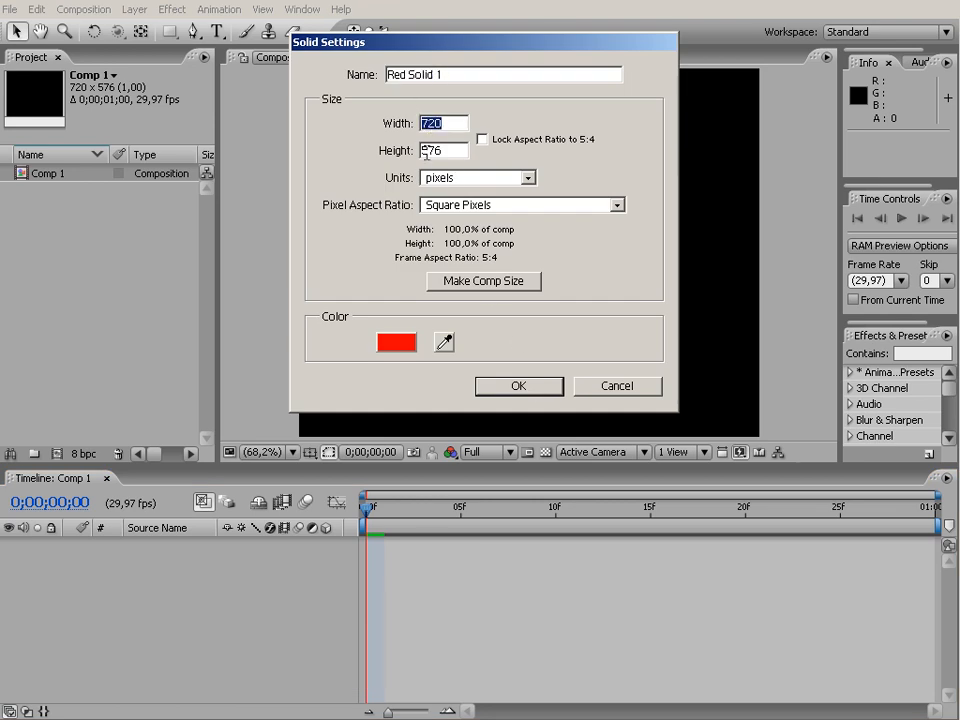
{"action": "left_click", "coordinate": [553, 390]}
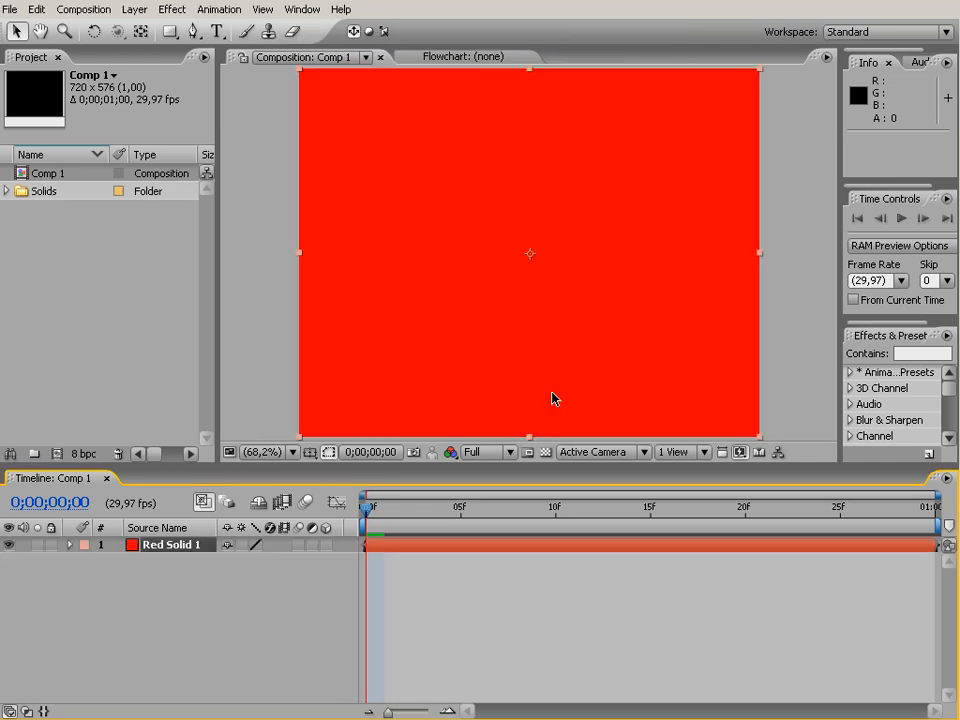
{"action": "left_click", "coordinate": [327, 545]}
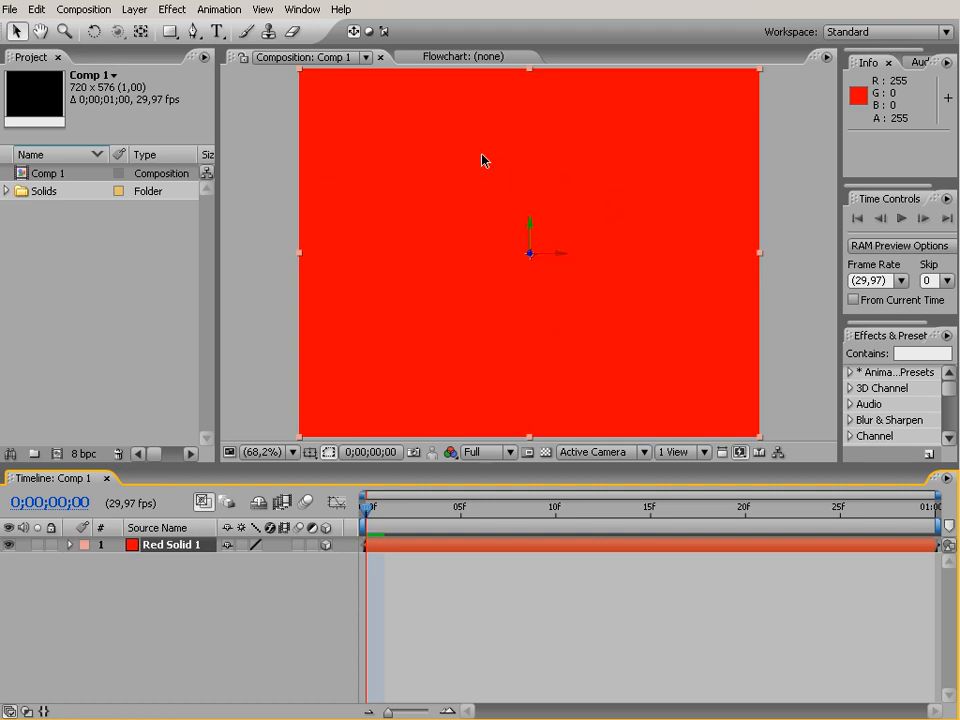
- Split the composition viewer into two views, showing Custom View 1 beside the Active Camera view
{"action": "left_click", "coordinate": [680, 452]}
{"action": "left_click", "coordinate": [718, 488]}
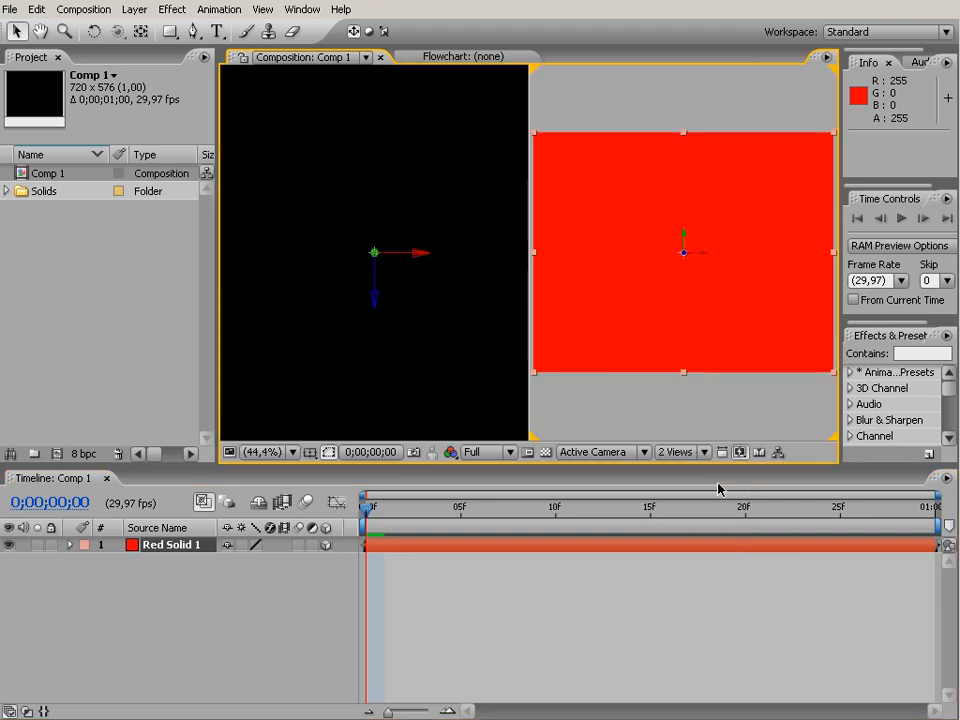
{"action": "left_click", "coordinate": [420, 309]}
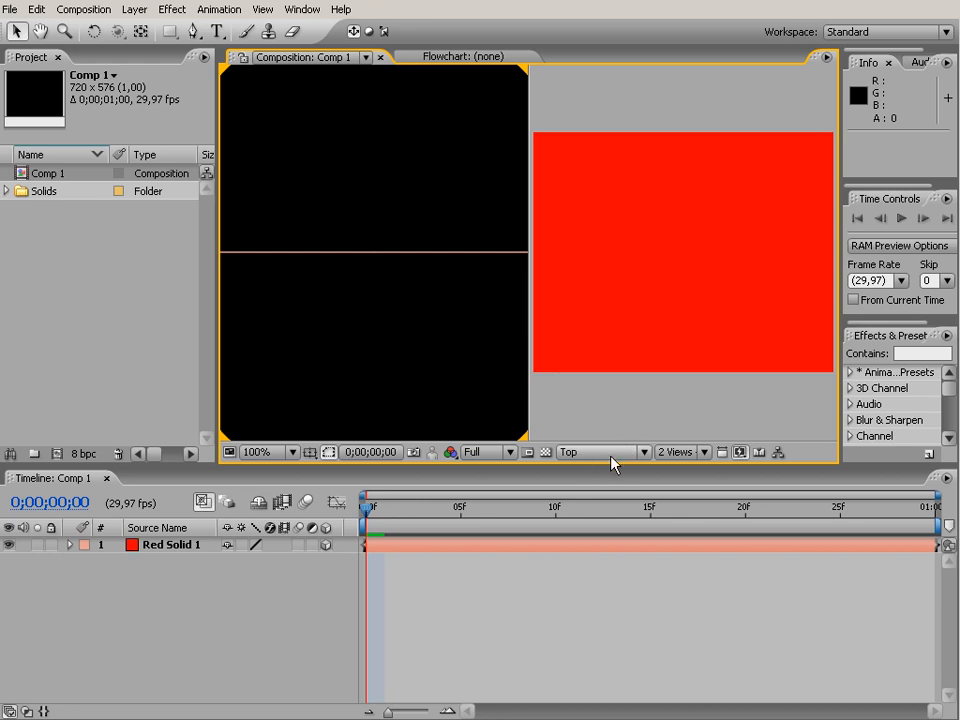
{"action": "left_click", "coordinate": [688, 403]}
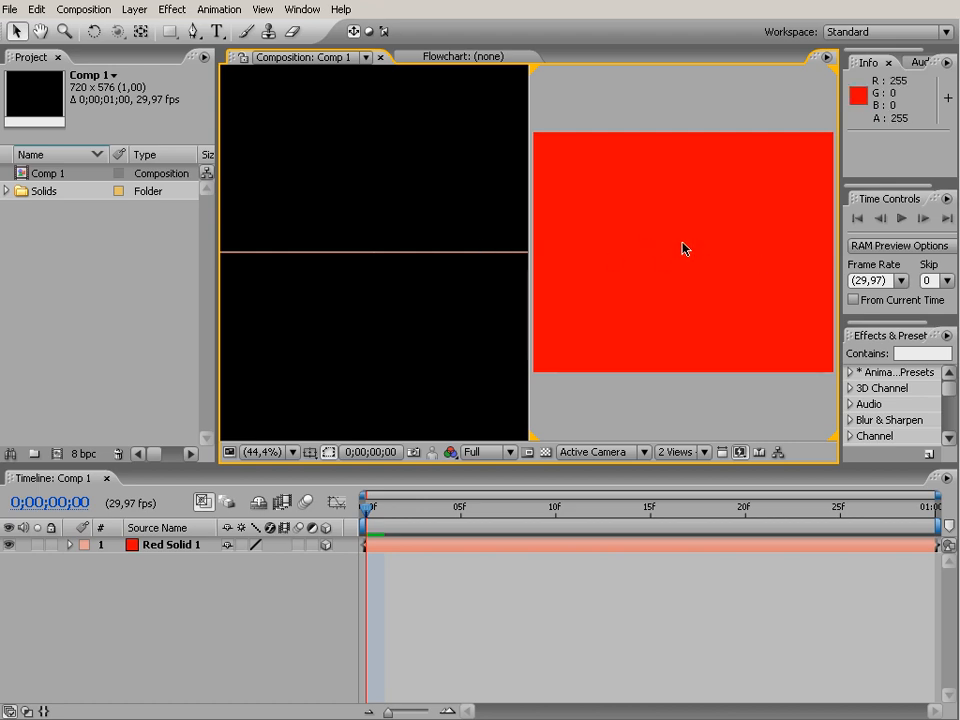
{"action": "left_click", "coordinate": [411, 272]}
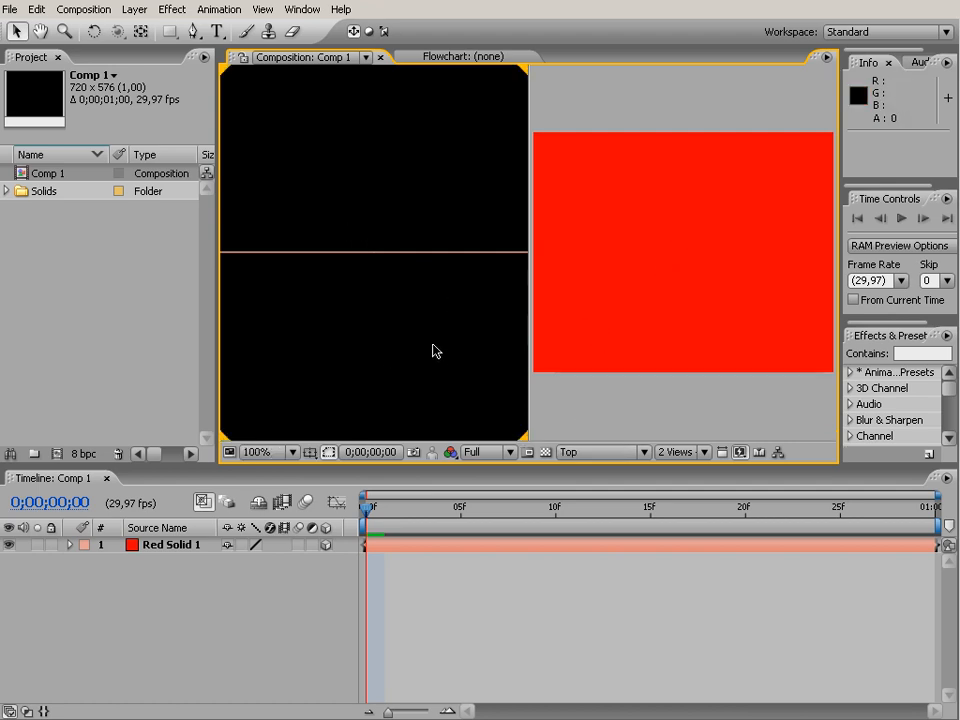
{"action": "left_click", "coordinate": [627, 459]}
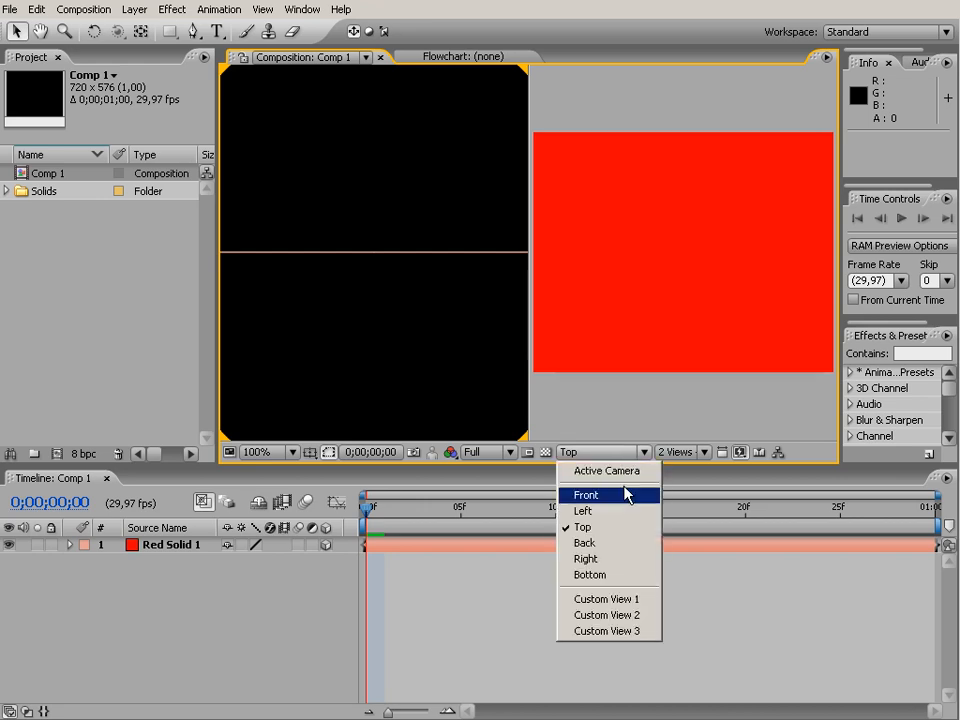
{"action": "left_click", "coordinate": [624, 598]}
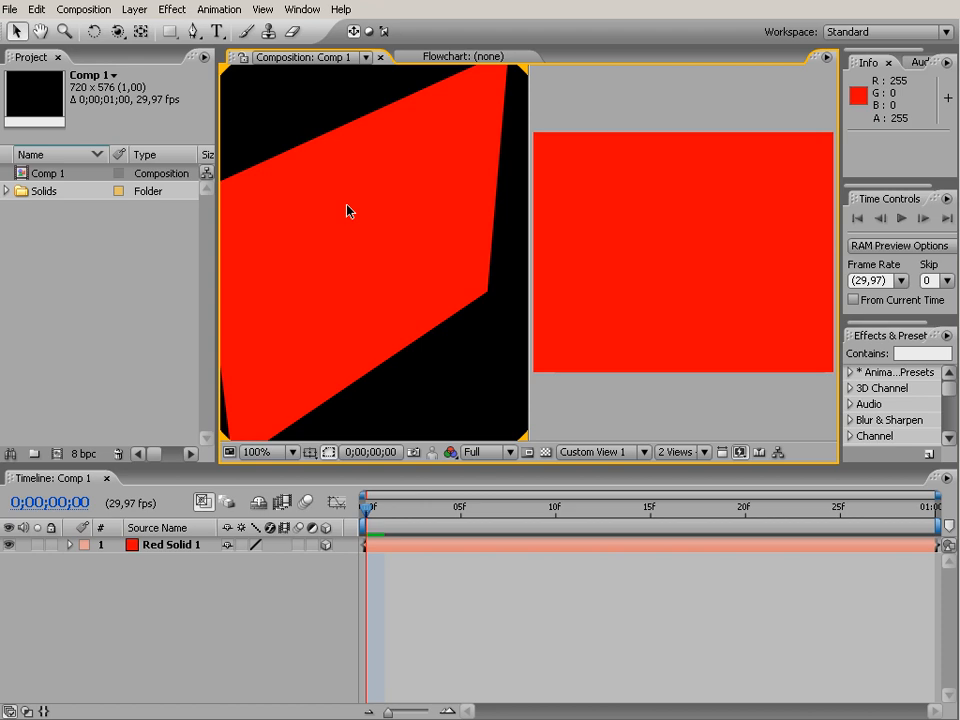
- Move the red solid back and forth along its Z axis in Custom View 1, ending at about Z 255.9
{"action": "left_click", "coordinate": [116, 32]}
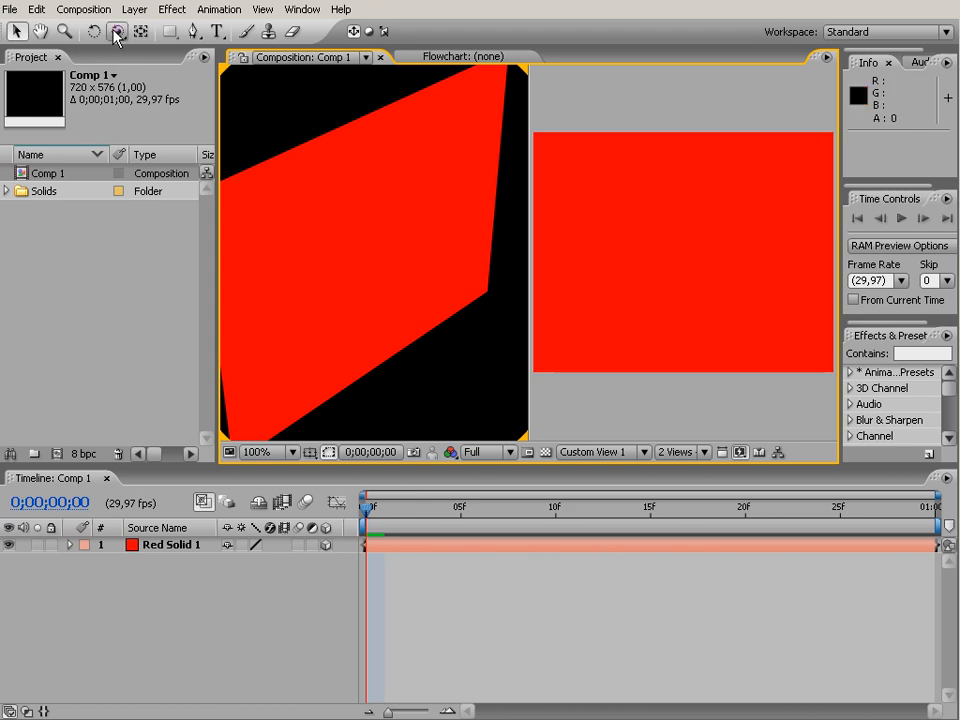
{"action": "mouse_move", "coordinate": [366, 270]}
{"action": "left_mouse_down"}
{"action": "mouse_move", "coordinate": [332, 240]}
{"action": "mouse_move", "coordinate": [300, 236]}
{"action": "mouse_move", "coordinate": [381, 278]}
{"action": "left_mouse_up"}
{"action": "left_click_drag", "start_coordinate": [127, 34], "coordinate": [152, 53]}
{"action": "left_click_drag", "start_coordinate": [401, 297], "coordinate": [332, 219]}
{"action": "left_click_drag", "start_coordinate": [118, 38], "coordinate": [139, 73]}
{"action": "mouse_move", "coordinate": [370, 247]}
{"action": "left_mouse_down"}
{"action": "mouse_move", "coordinate": [448, 549]}
{"action": "mouse_move", "coordinate": [409, 227]}
{"action": "mouse_move", "coordinate": [455, 569]}
{"action": "left_mouse_up"}
{"action": "left_click_drag", "start_coordinate": [413, 230], "coordinate": [428, 391]}
{"action": "left_click", "coordinate": [16, 31]}
{"action": "left_click", "coordinate": [366, 211]}
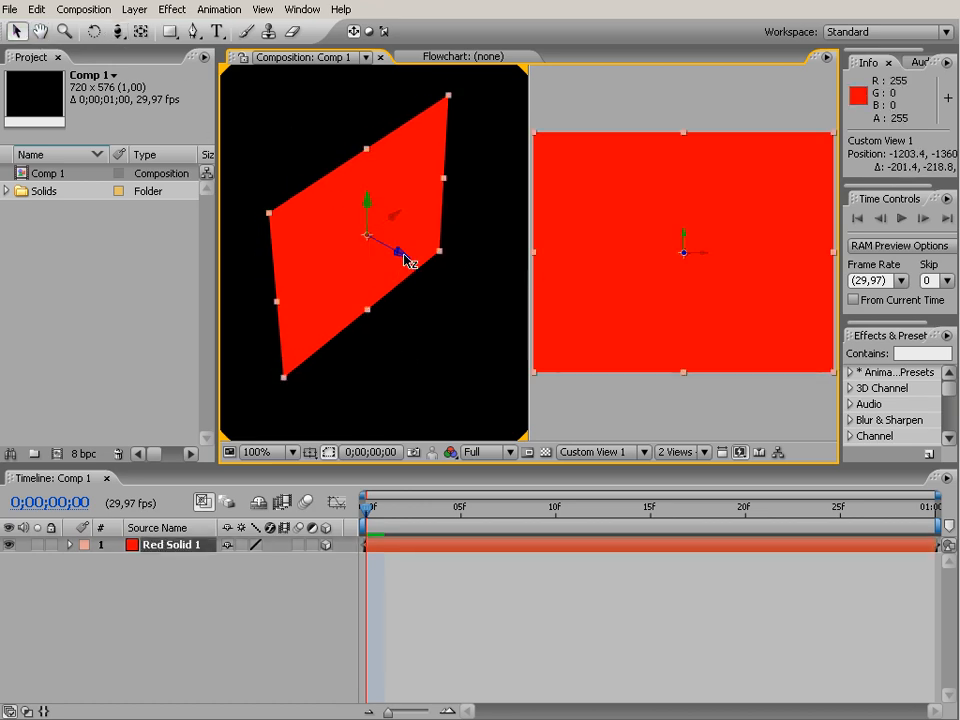
{"action": "left_click_drag", "start_coordinate": [406, 259], "coordinate": [204, 150]}
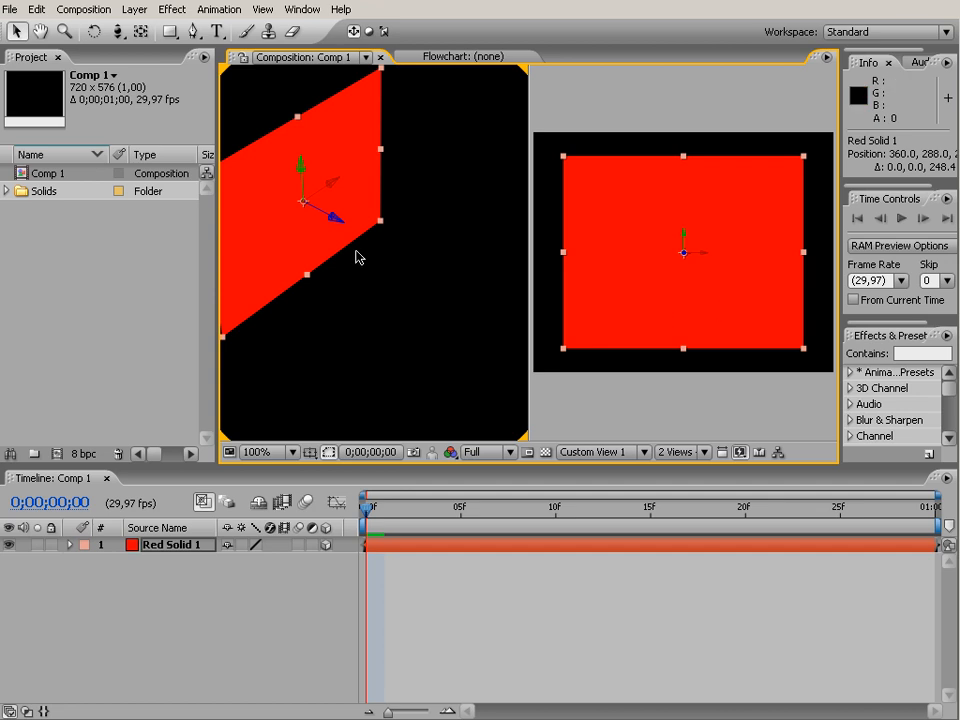
{"action": "left_click_drag", "start_coordinate": [338, 221], "coordinate": [648, 373]}
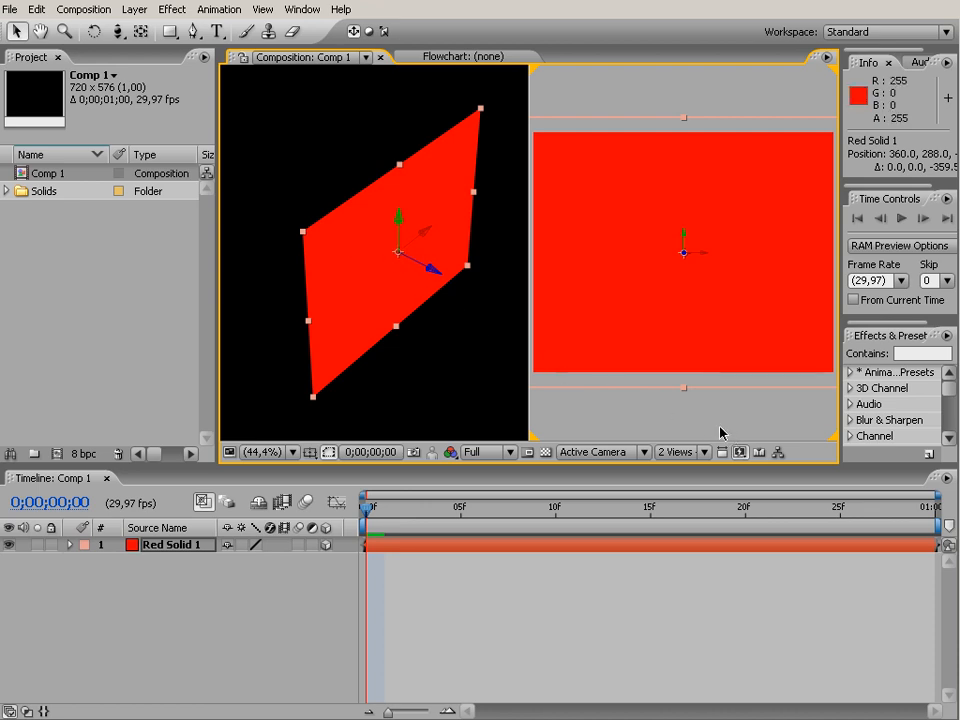
{"action": "left_click_drag", "start_coordinate": [439, 274], "coordinate": [125, 126]}
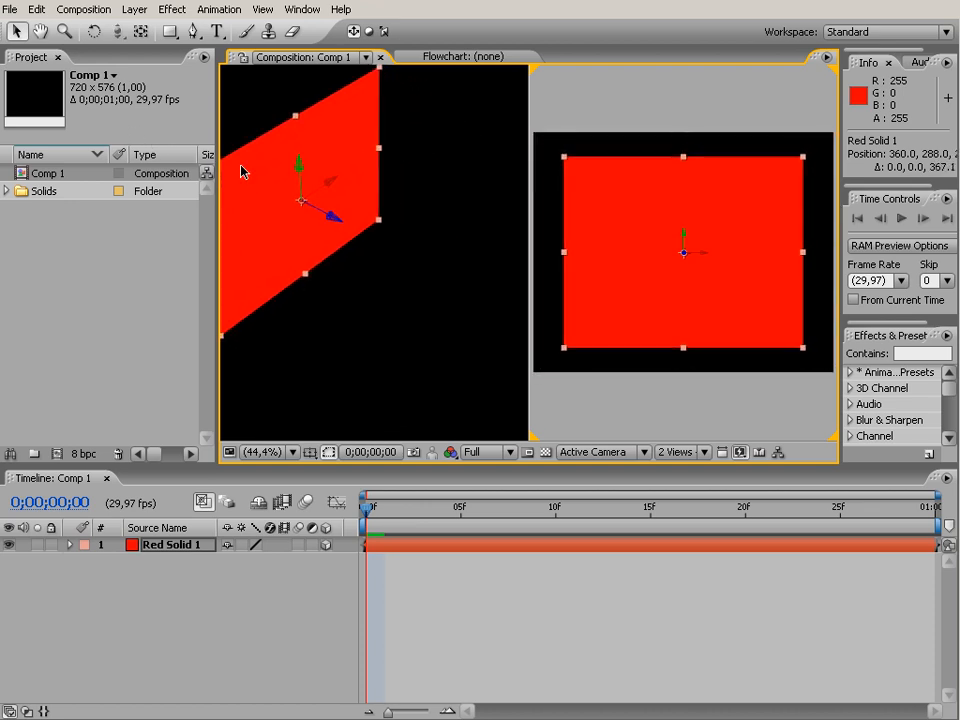
- Rotate the red solid around its local axes and, in World Axis mode, about the Y axis to a Y orientation of about 356.2°
{"action": "left_click", "coordinate": [92, 31]}
{"action": "left_click_drag", "start_coordinate": [322, 176], "coordinate": [290, 160]}
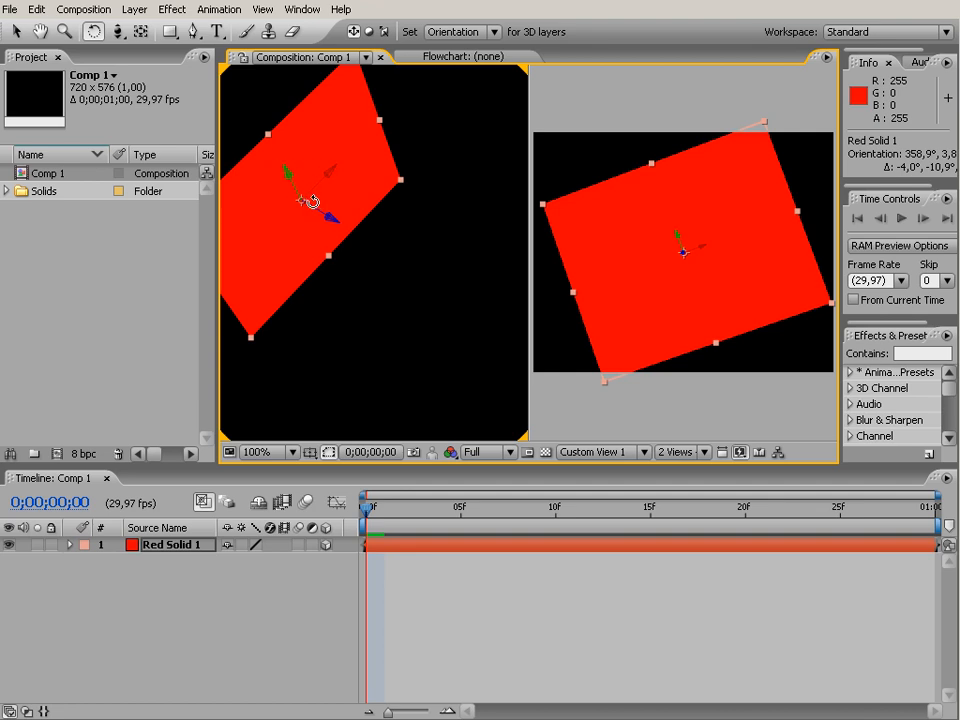
{"action": "mouse_move", "coordinate": [320, 184]}
{"action": "left_mouse_down"}
{"action": "mouse_move", "coordinate": [302, 163]}
{"action": "mouse_move", "coordinate": [331, 183]}
{"action": "left_mouse_up"}
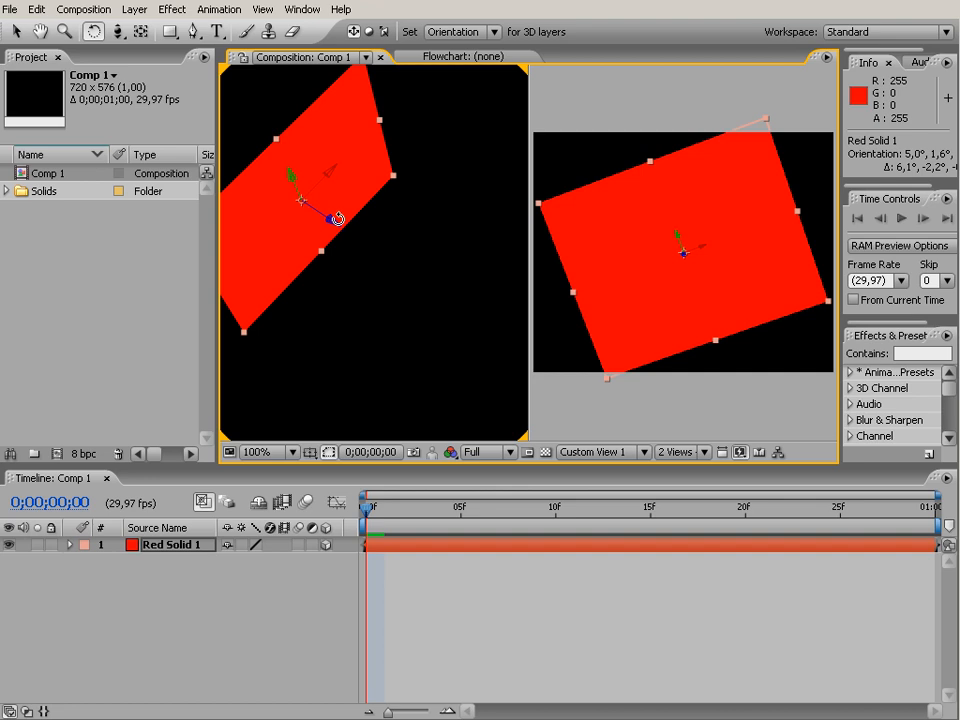
{"action": "left_click", "coordinate": [369, 33]}
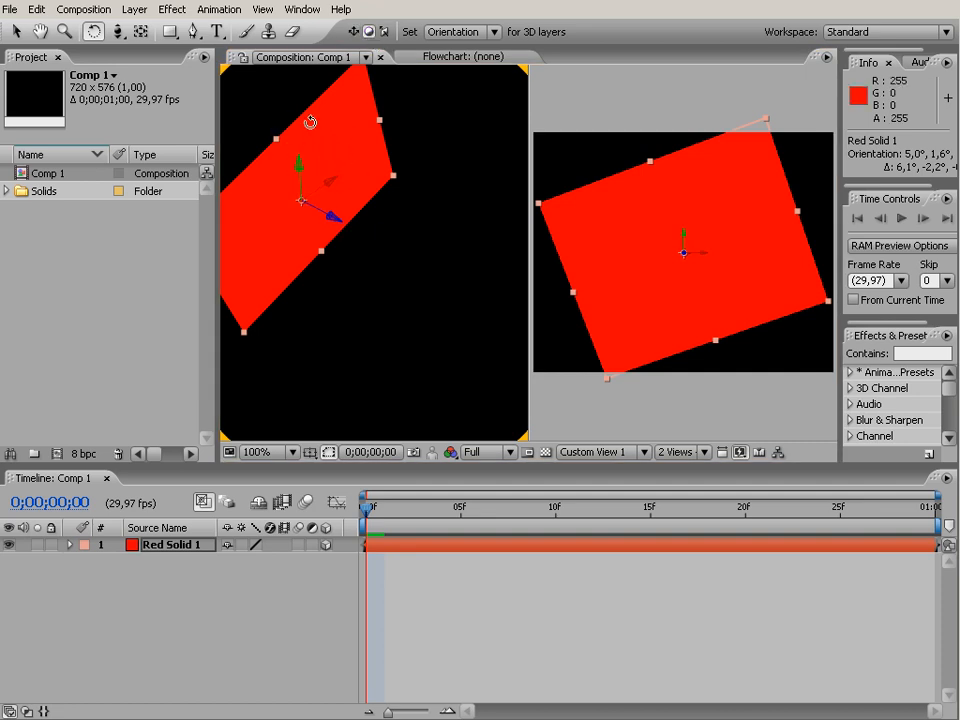
{"action": "mouse_move", "coordinate": [299, 177]}
{"action": "left_mouse_down"}
{"action": "mouse_move", "coordinate": [304, 90]}
{"action": "mouse_move", "coordinate": [310, 110]}
{"action": "mouse_move", "coordinate": [272, 208]}
{"action": "mouse_move", "coordinate": [302, 131]}
{"action": "mouse_move", "coordinate": [300, 105]}
{"action": "mouse_move", "coordinate": [298, 201]}
{"action": "left_mouse_up"}
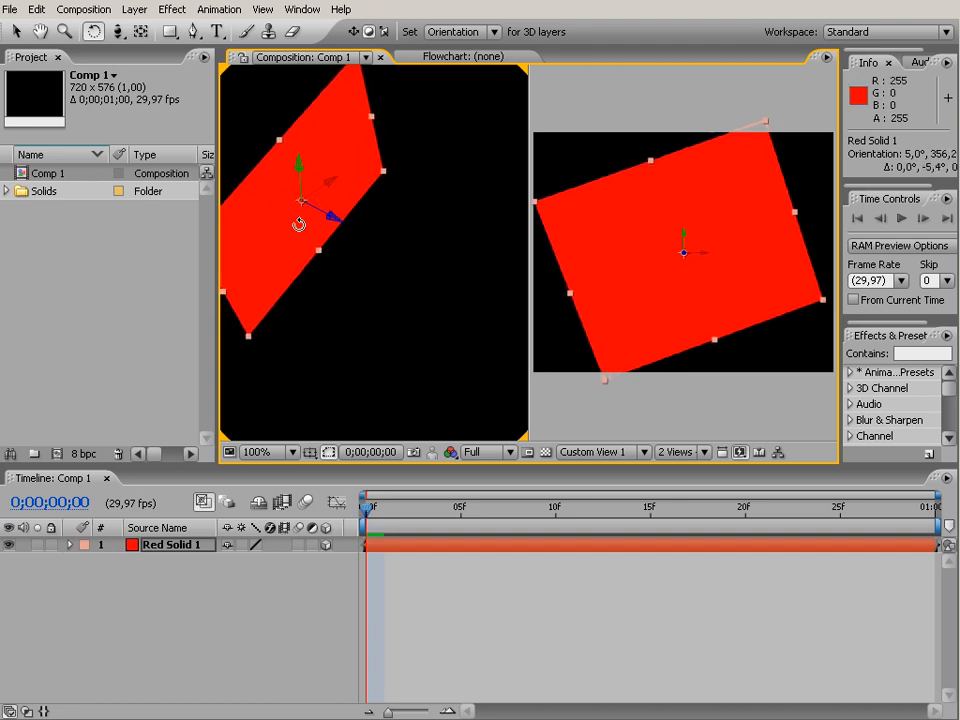
- Rotate the solid about the X axis in View Axis mode to about 332.5°, 350.6°, 327.4°, and return to Local Axis mode
{"action": "left_click", "coordinate": [383, 32]}
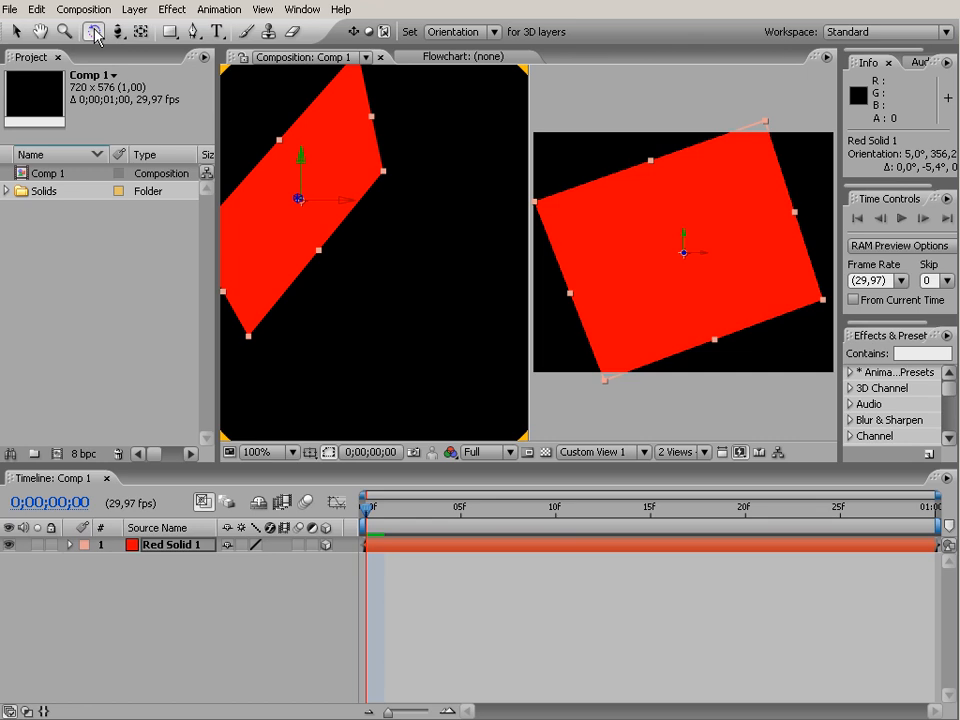
{"action": "left_click_drag", "start_coordinate": [117, 31], "coordinate": [147, 38]}
{"action": "left_click_drag", "start_coordinate": [386, 208], "coordinate": [62, 180]}
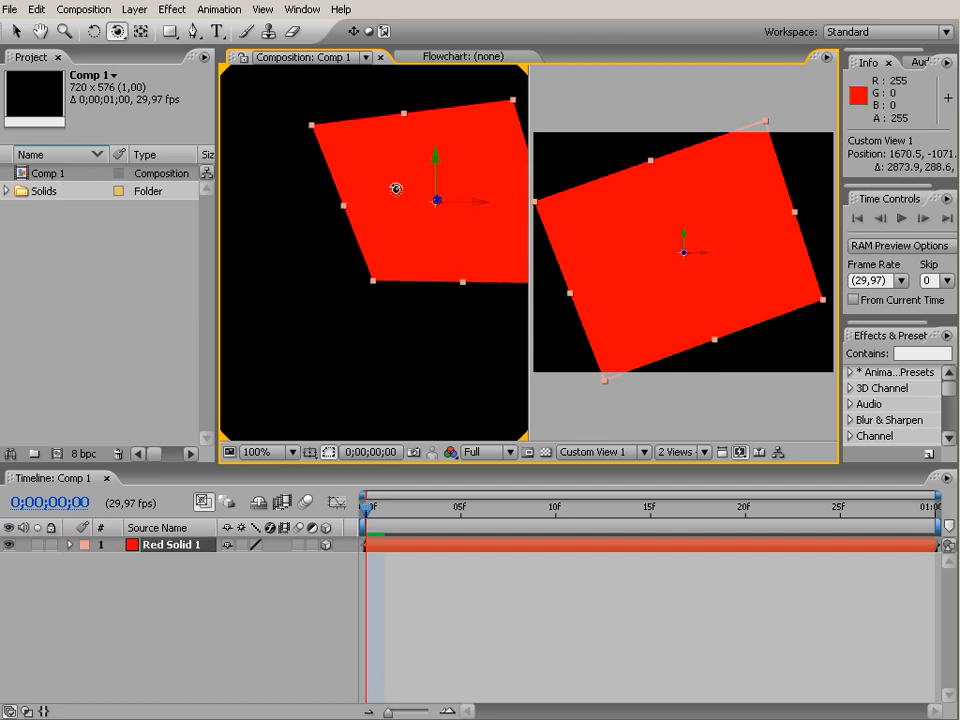
{"action": "left_click_drag", "start_coordinate": [484, 201], "coordinate": [452, 129]}
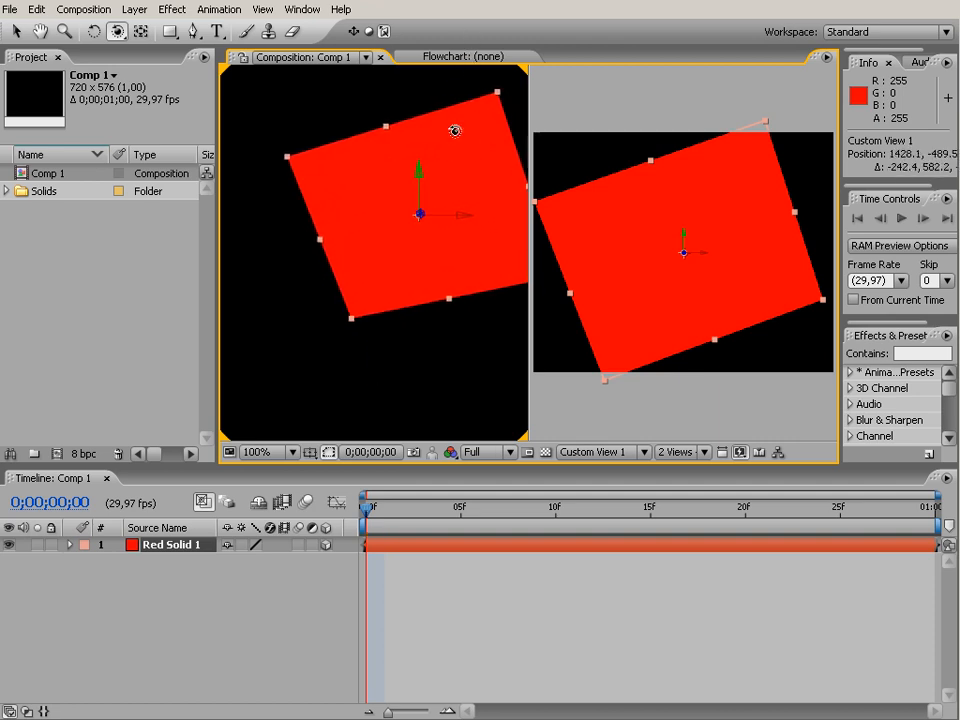
{"action": "left_click", "coordinate": [93, 31]}
{"action": "left_click_drag", "start_coordinate": [456, 216], "coordinate": [465, 193]}
{"action": "left_click", "coordinate": [353, 31]}
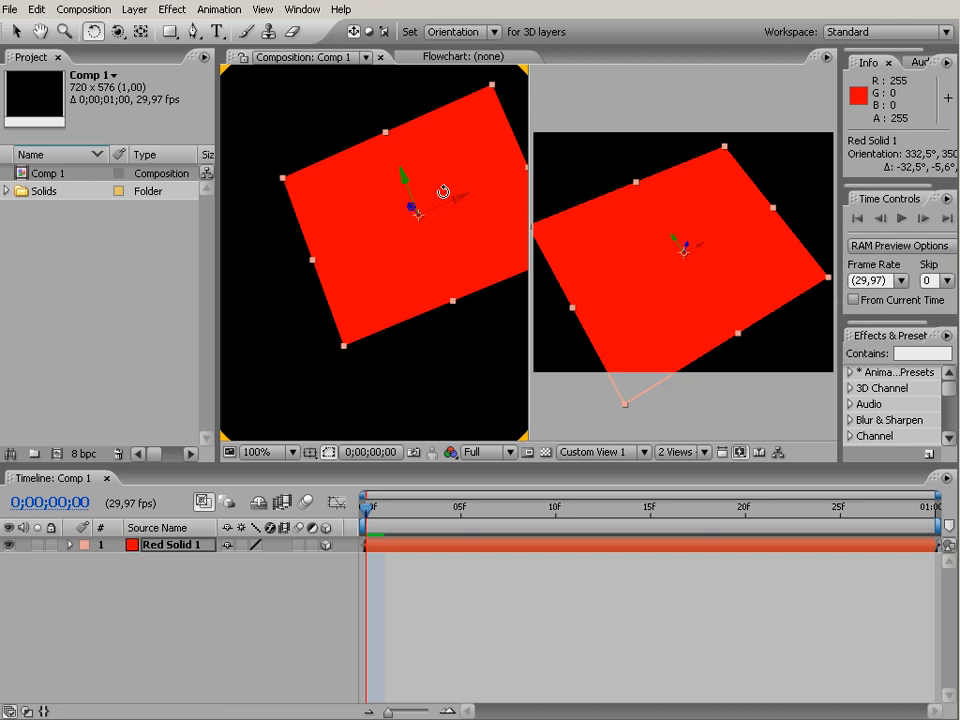
- Scale the red solid uniformly to 95% in its transform properties
{"action": "left_click", "coordinate": [69, 545]}
{"action": "left_click", "coordinate": [85, 561]}
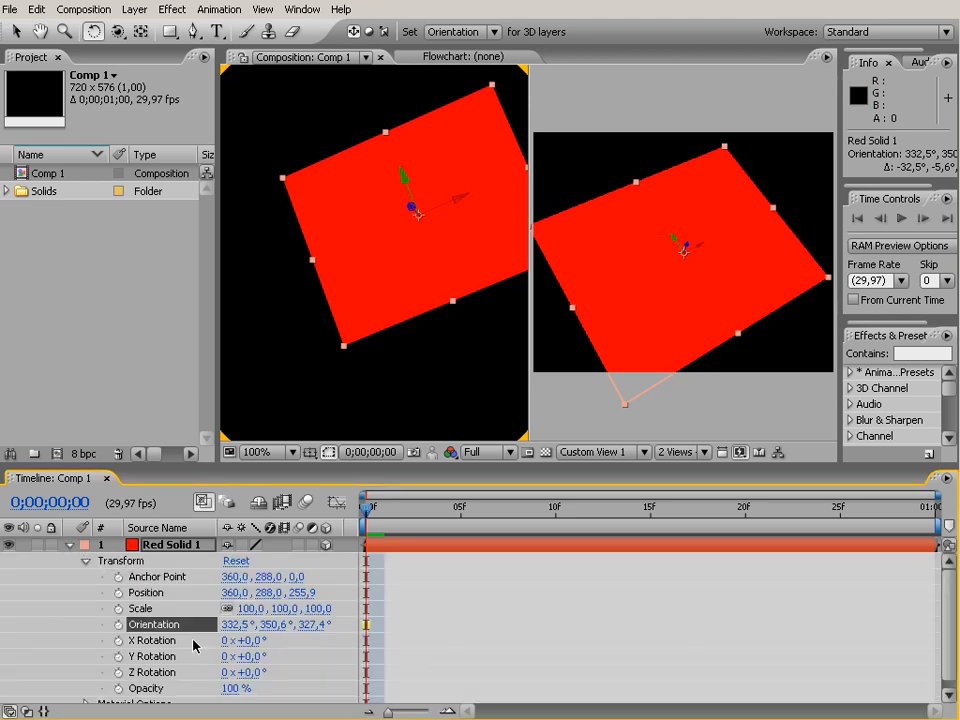
{"action": "mouse_move", "coordinate": [249, 612]}
{"action": "left_mouse_down"}
{"action": "mouse_move", "coordinate": [303, 612]}
{"action": "mouse_move", "coordinate": [246, 610]}
{"action": "left_mouse_up"}
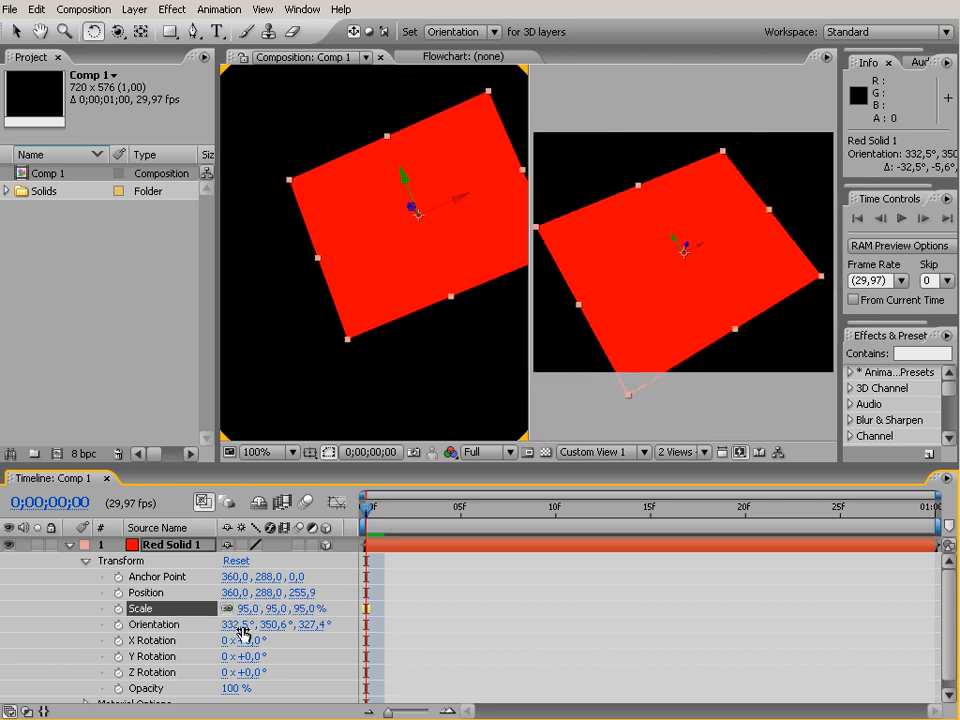